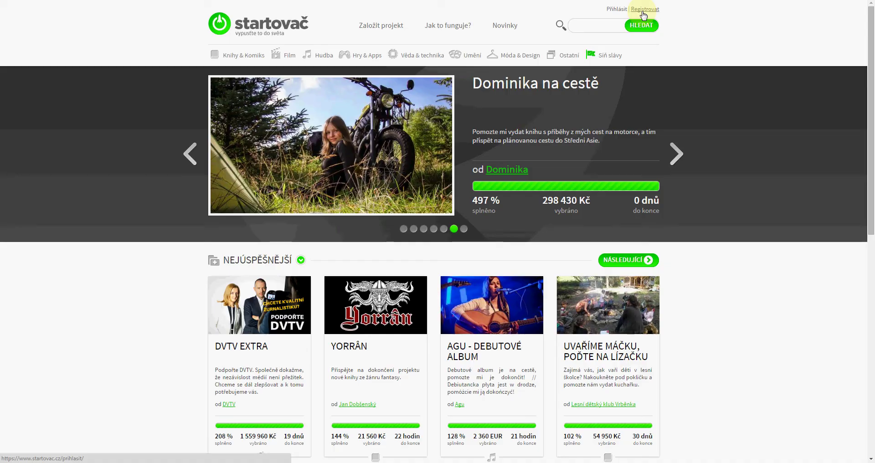
Open the new account registration form and enter the account password and its confirmation
left_click(643, 11)
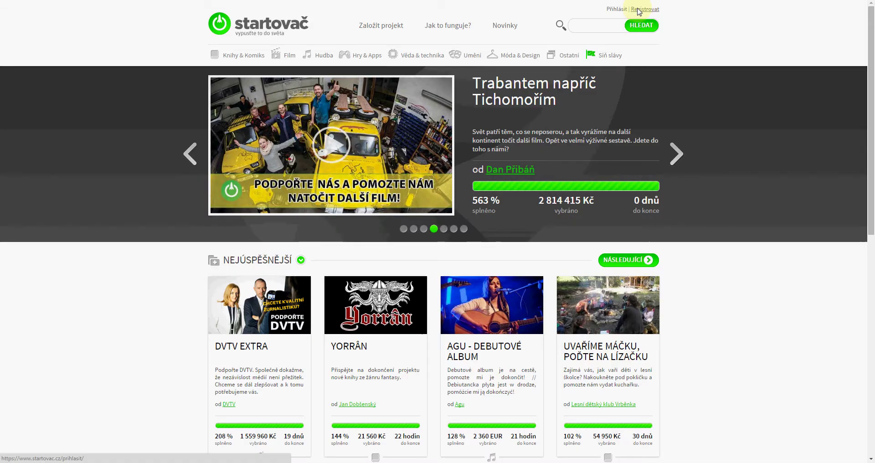
left_click(639, 9)
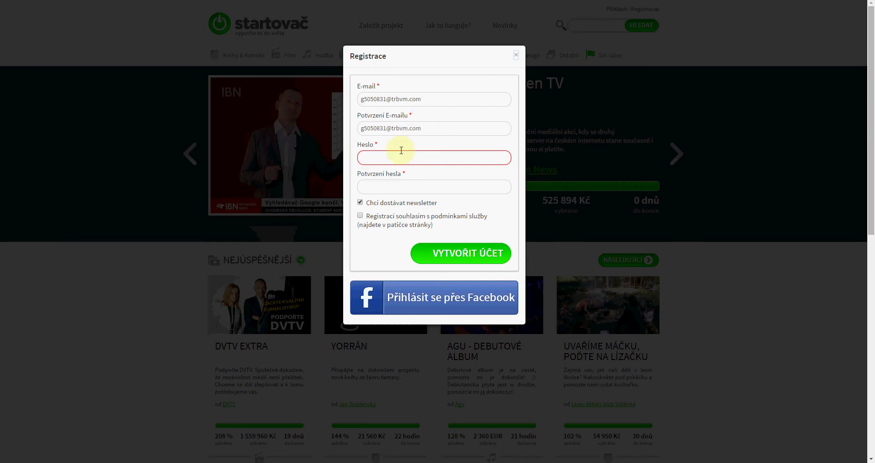
left_click(388, 159)
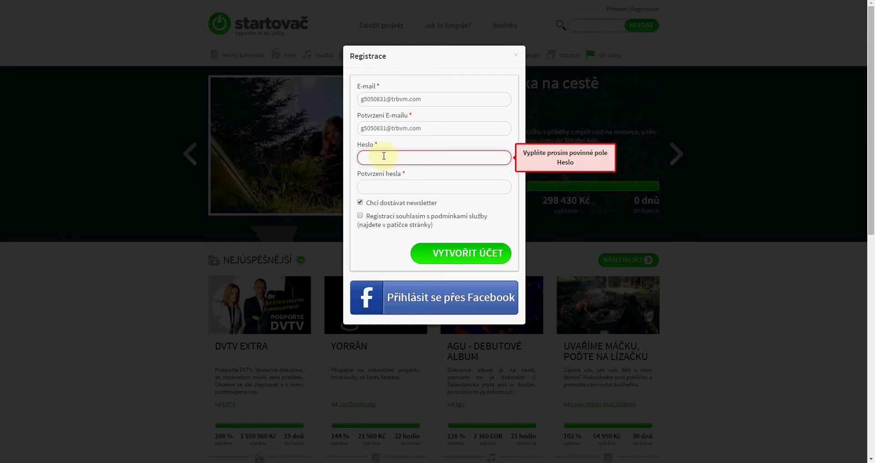
type("••••••")
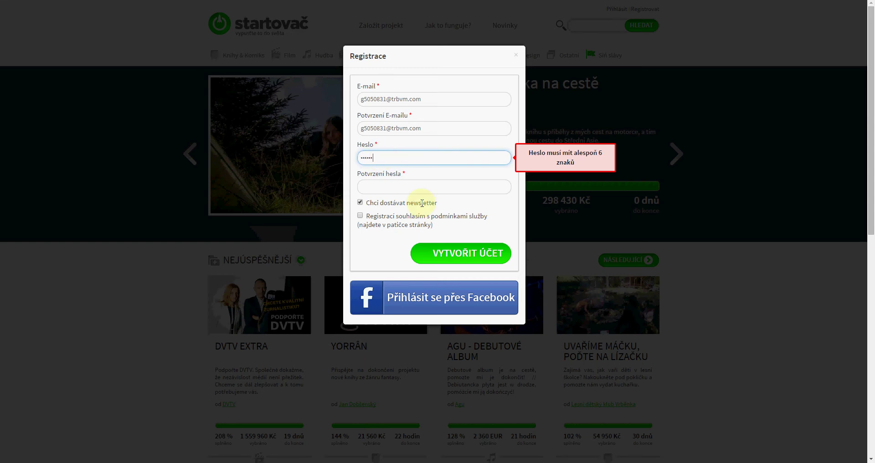
left_click(433, 191)
type("••••••")
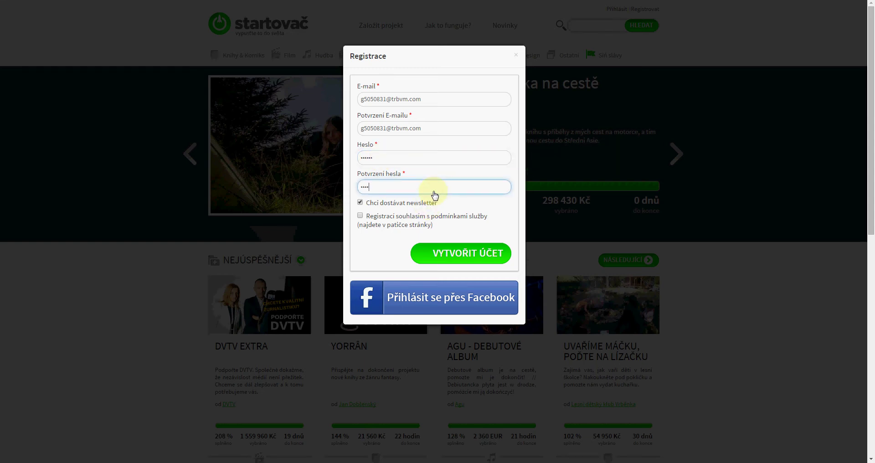
Opt out of the newsletter, agree to the terms of service and create the account
left_click(359, 203)
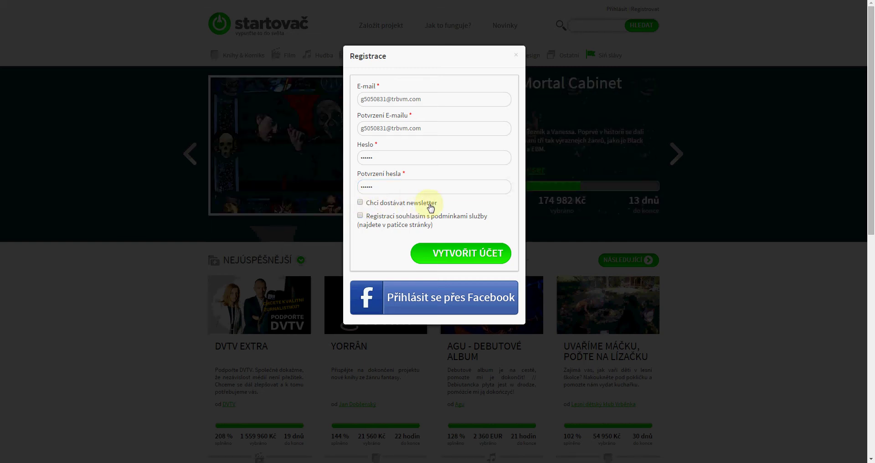
left_click(361, 217)
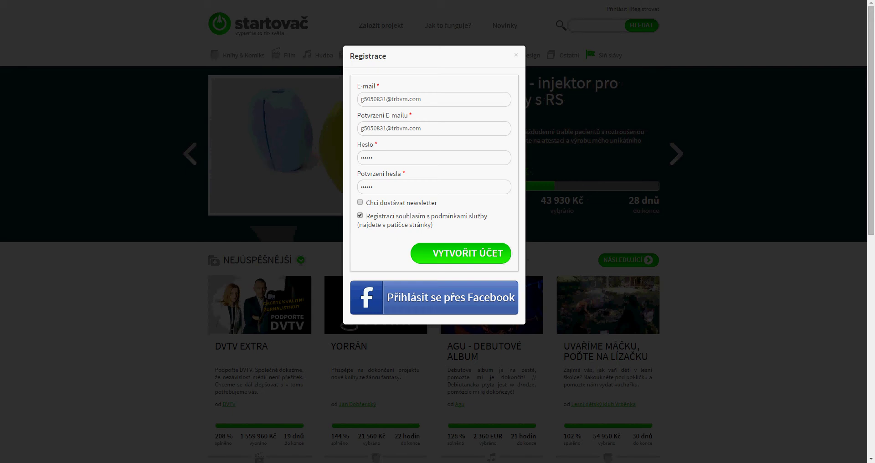
left_click(393, 154)
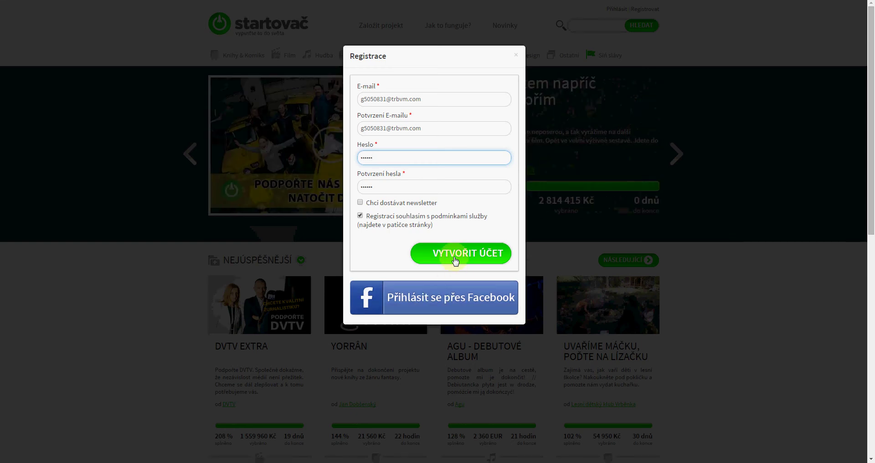
left_click(437, 255)
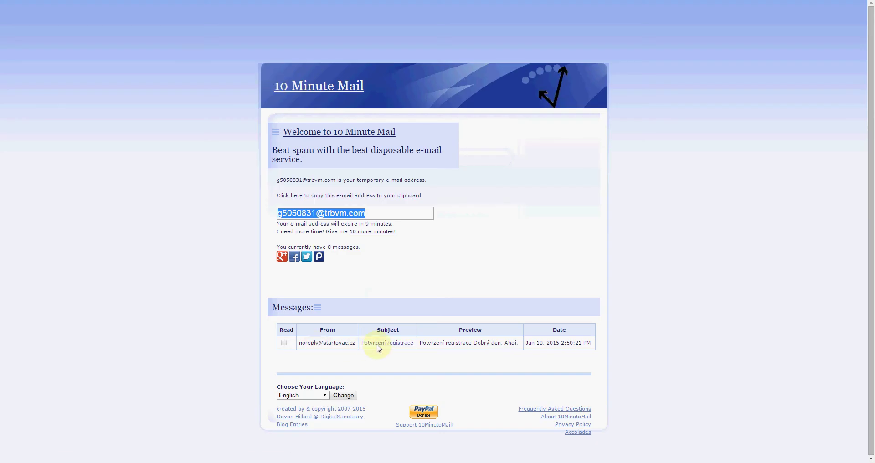
Open the "Potvrzení registrace" message in 10 Minute Mail and follow its account activation link
left_click_drag(299, 342, 435, 346)
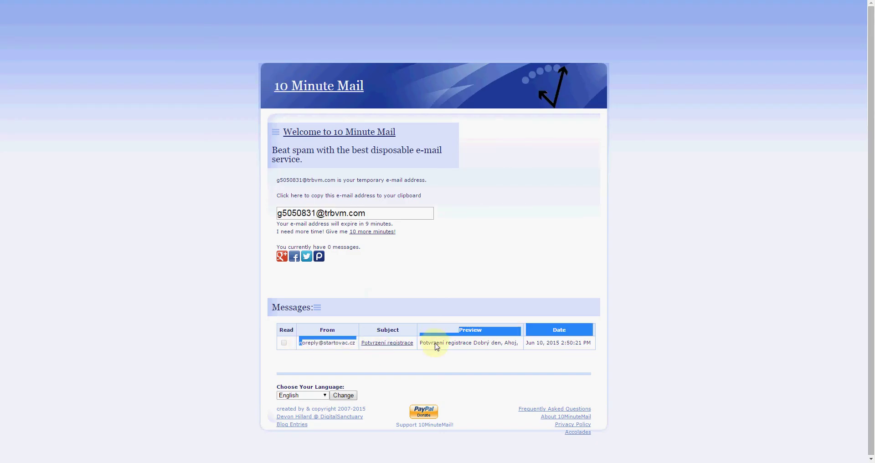
left_click(392, 344)
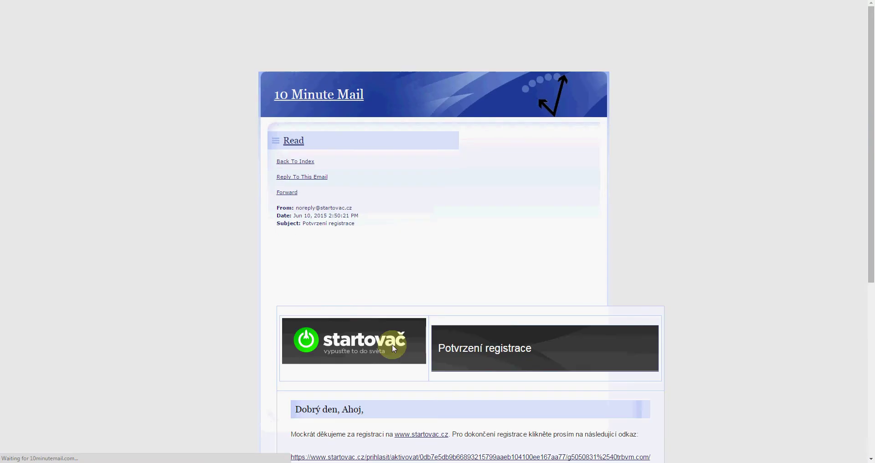
scroll(347, 198, "down", 5)
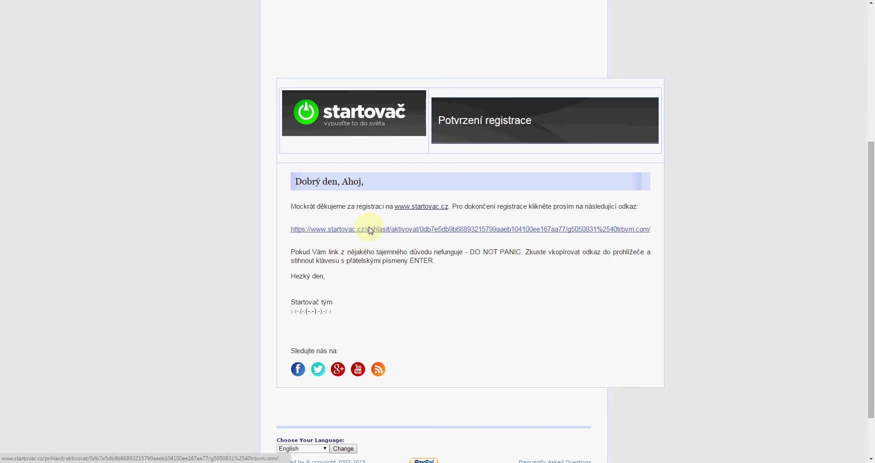
left_click_drag(290, 229, 644, 224)
left_click(555, 231)
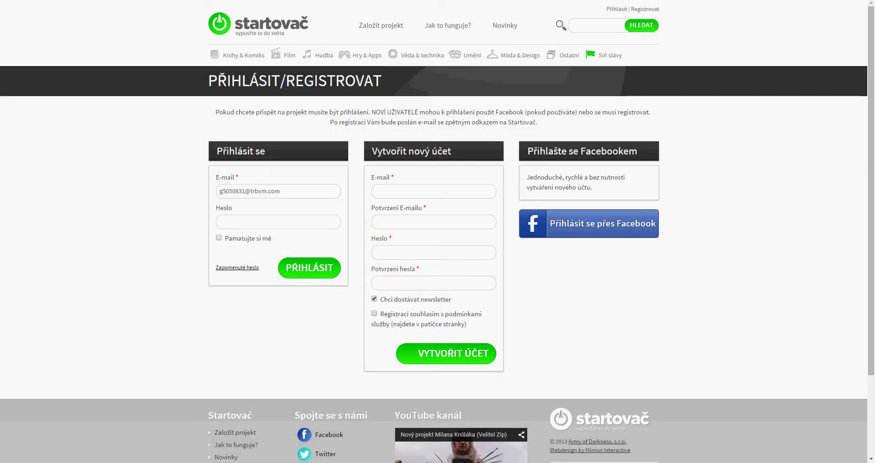
Log in to Startovač with the account password and return to the home page
type("******")
left_click(297, 274)
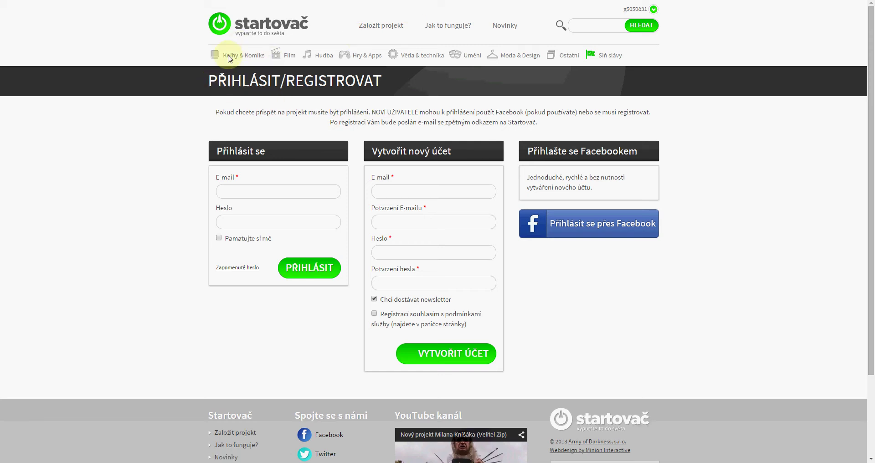
left_click(248, 35)
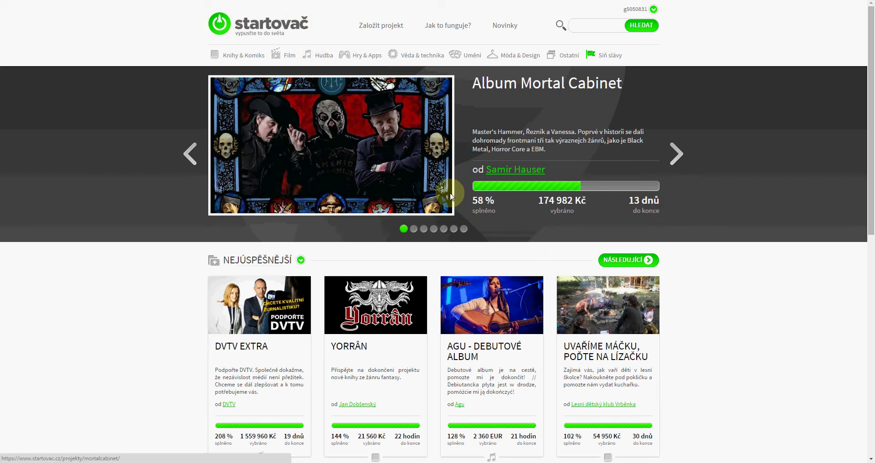
Open the Moudré z nebe project and examine its raised amount, target, remaining time, description and author details
left_click(245, 87)
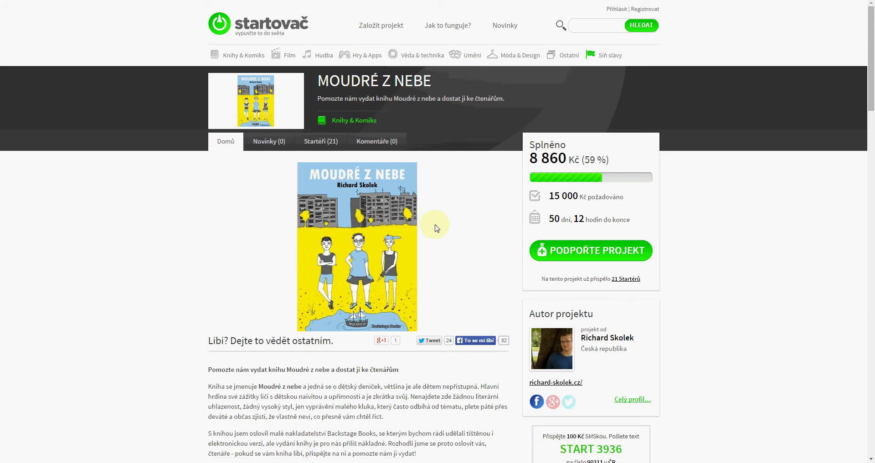
left_click_drag(529, 157, 591, 160)
left_click(592, 161)
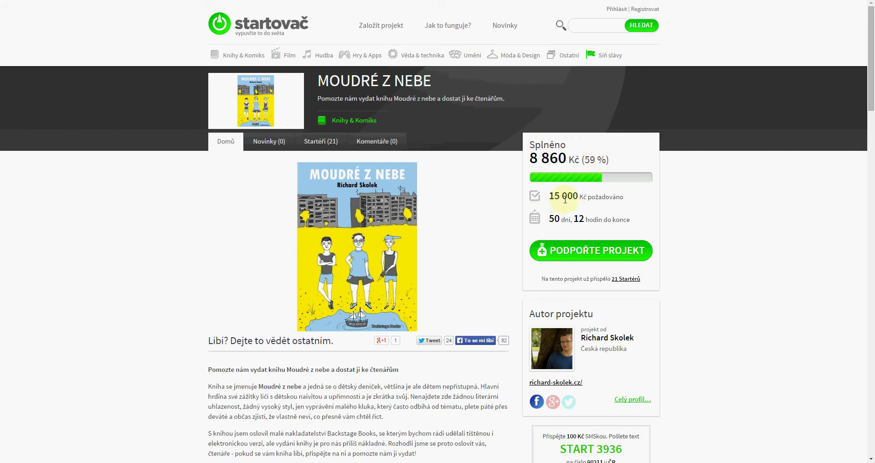
left_click_drag(550, 196, 588, 198)
left_click_drag(549, 220, 587, 221)
left_click(583, 220)
left_click(591, 221)
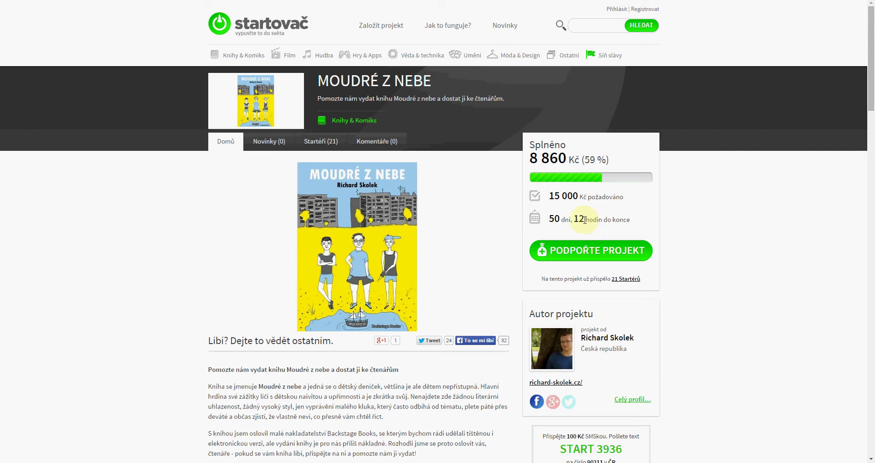
scroll(686, 224, "down", 1)
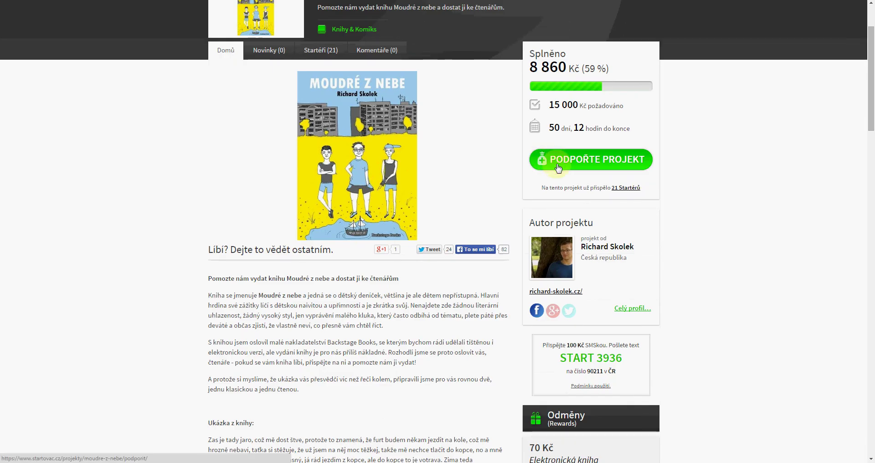
scroll(182, 259, "down", 1)
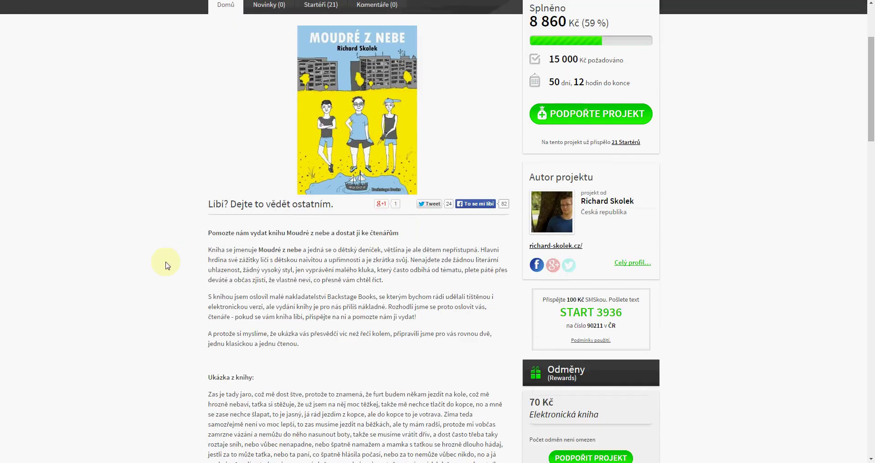
left_click_drag(208, 259, 239, 298)
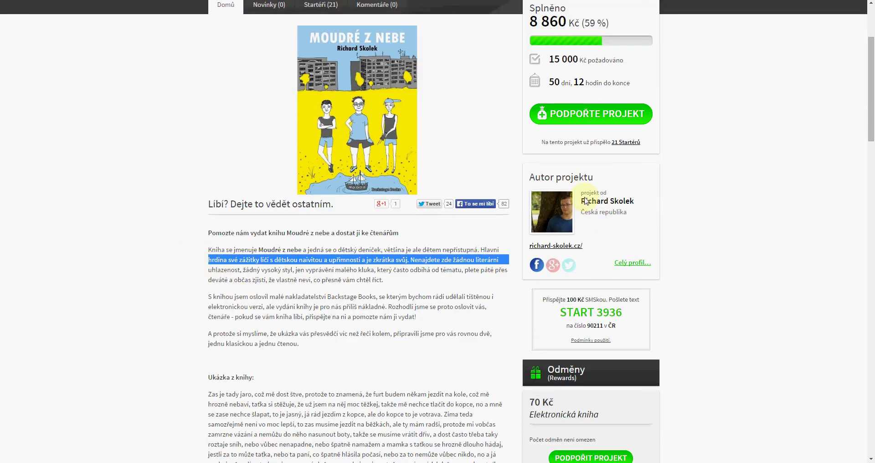
left_click_drag(586, 201, 605, 212)
Support the project with the 70 Kč Elektronická kniha reward and go to the contribution form
scroll(611, 254, "down", 3)
scroll(590, 233, "down", 3)
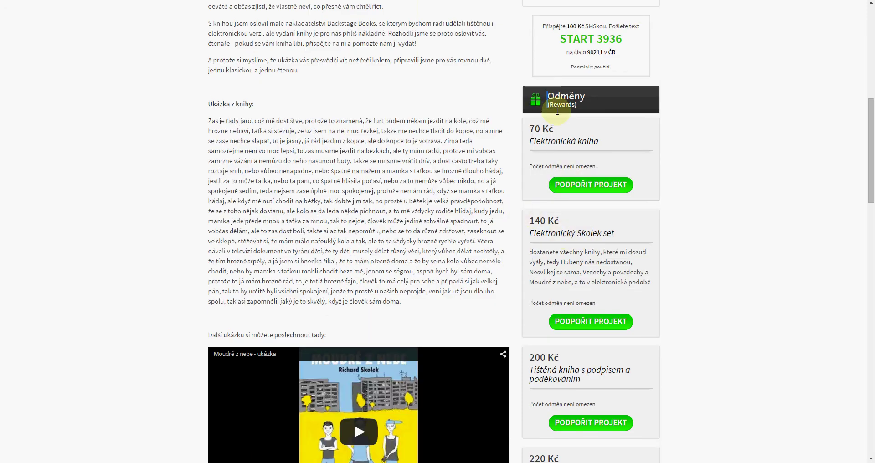
left_click(567, 188)
scroll(184, 157, "down", 2)
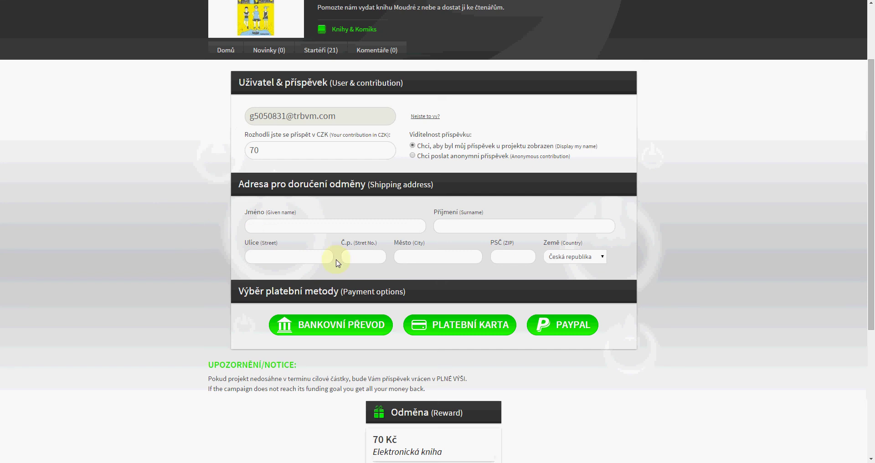
Choose payment card as the payment method and examine the card number, expiry and CVC2/CVV2 fields on the bank's form
double_click(391, 294)
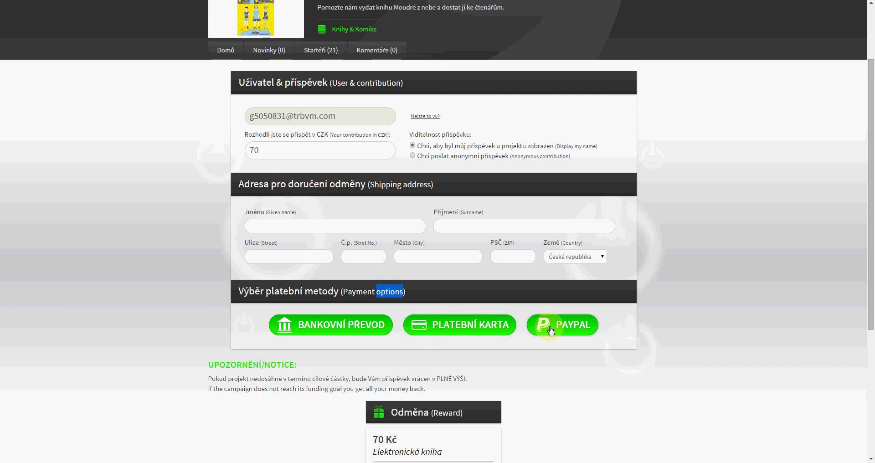
left_click(460, 297)
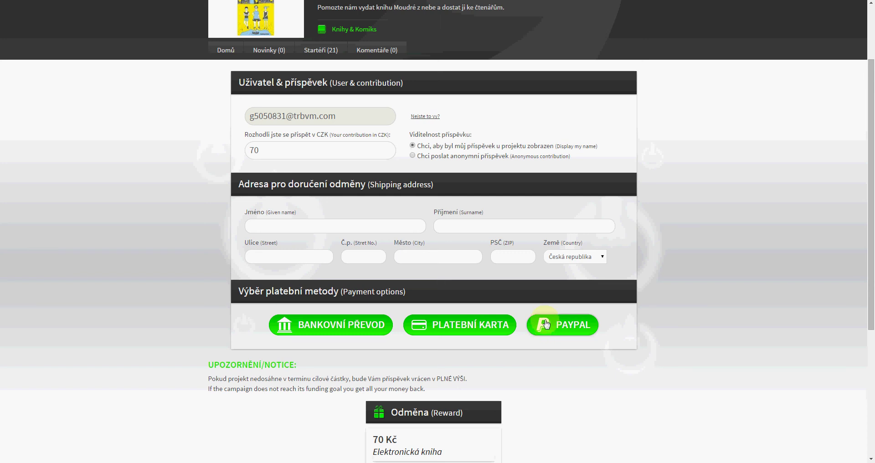
left_click(471, 330)
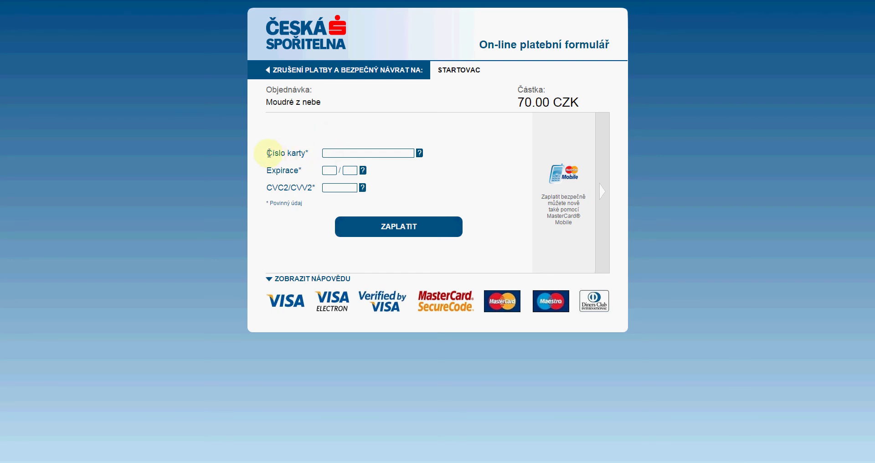
left_click_drag(267, 153, 310, 151)
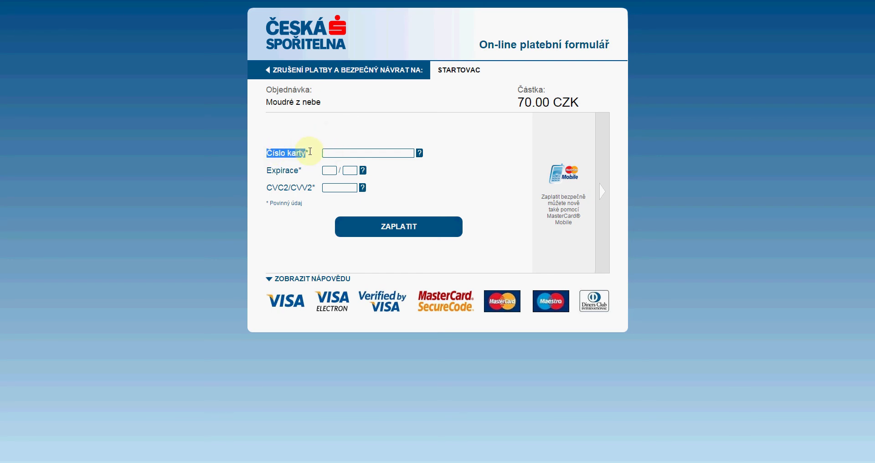
left_click(334, 155)
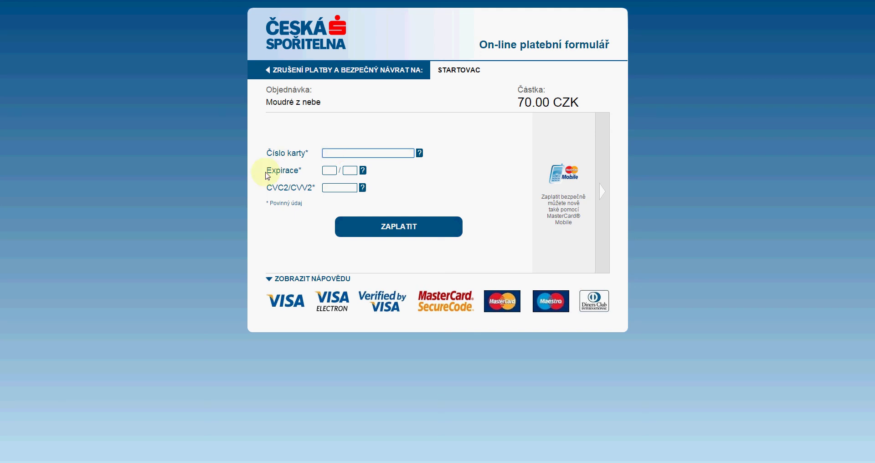
left_click_drag(268, 171, 307, 170)
left_click(329, 170)
left_click(350, 170)
left_click(329, 171)
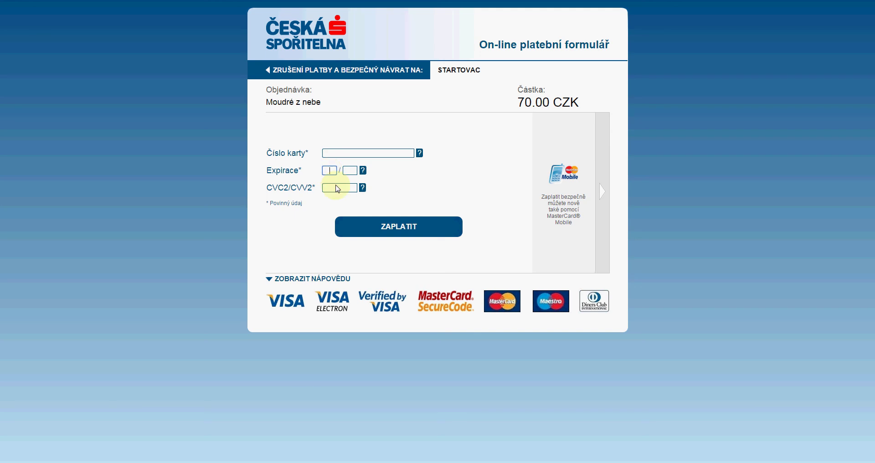
left_click(337, 189)
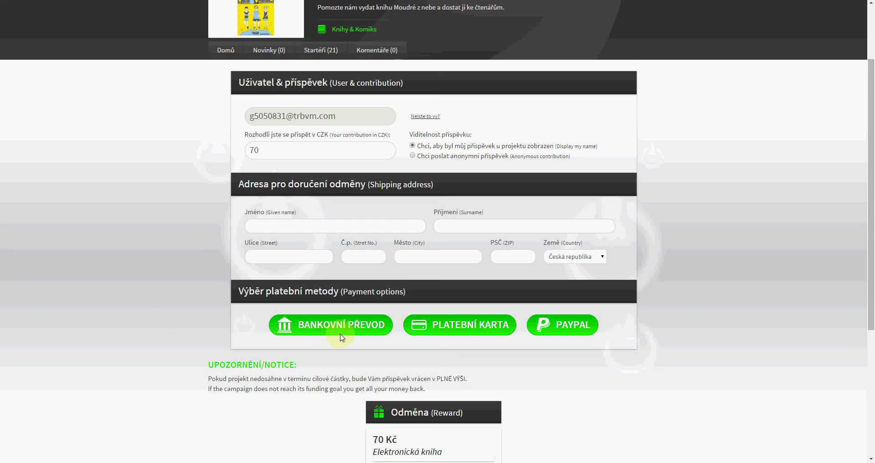
Choose bank transfer for the contribution and review the variable symbol, domestic account and international payment details
left_click(350, 326)
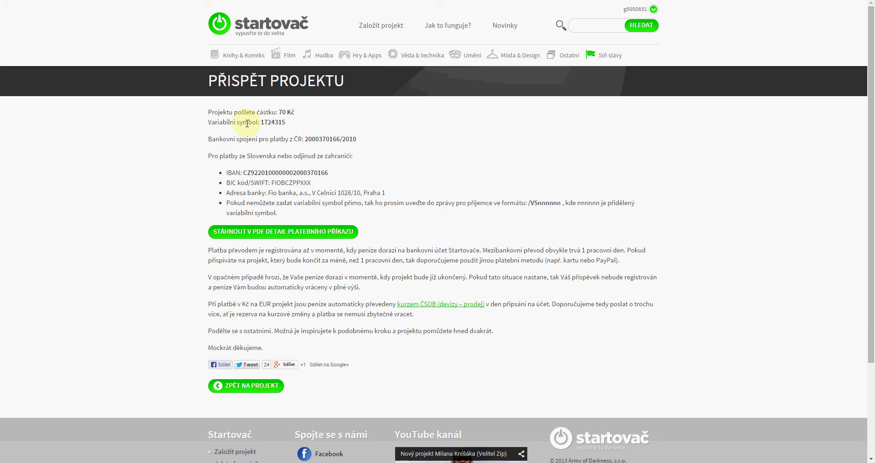
triple_click(220, 125)
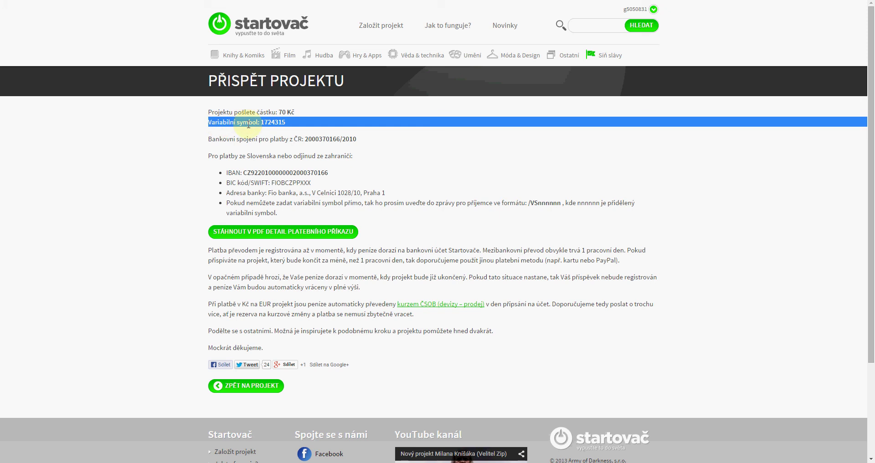
triple_click(330, 139)
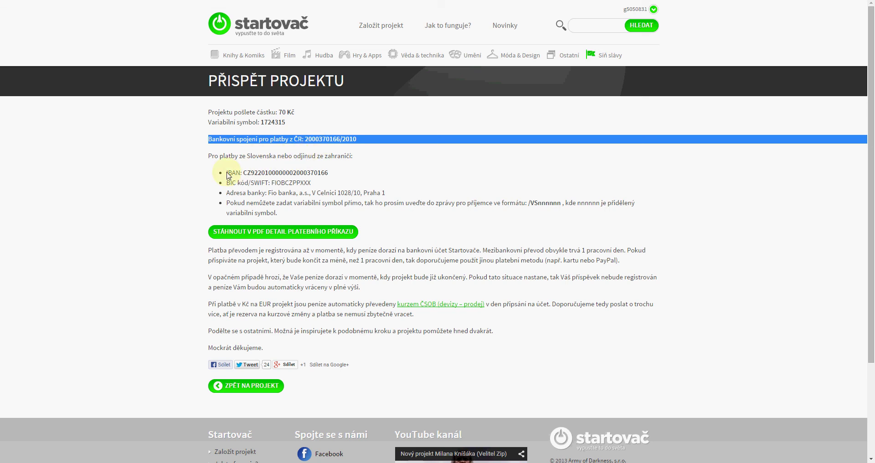
left_click_drag(228, 175, 282, 215)
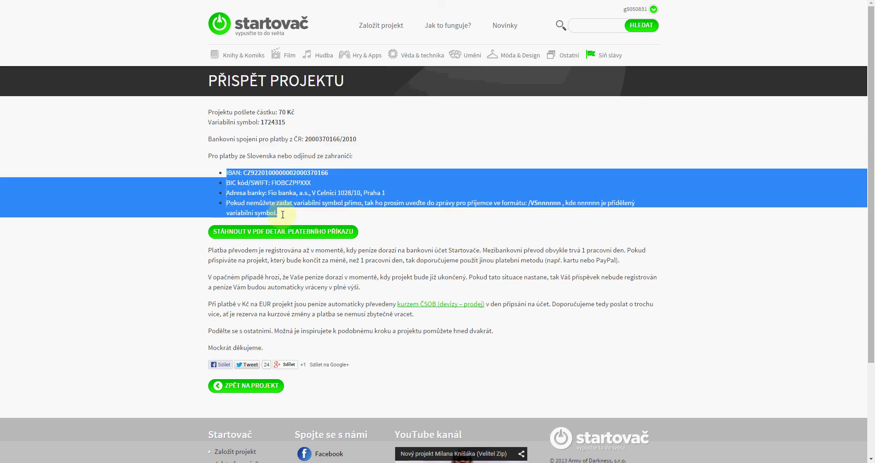
left_click(243, 185)
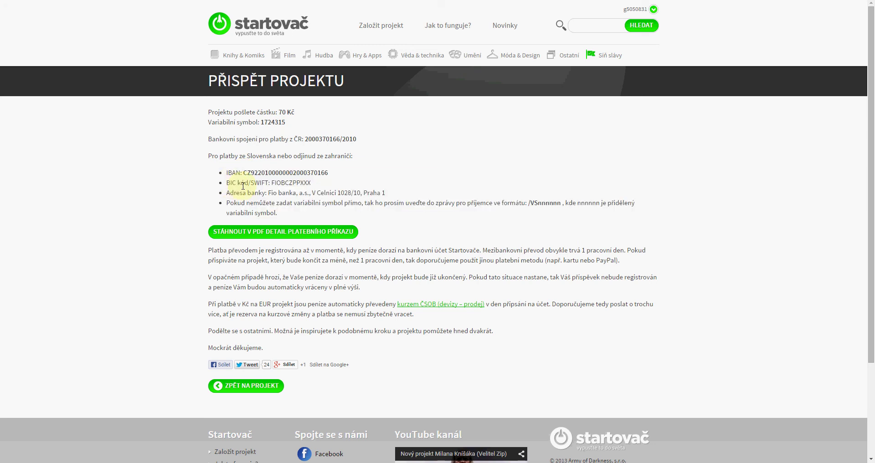
Examine the bank's address and the /VSnnnnnn message format for giving the assigned variable symbol in foreign transfers
double_click(255, 193)
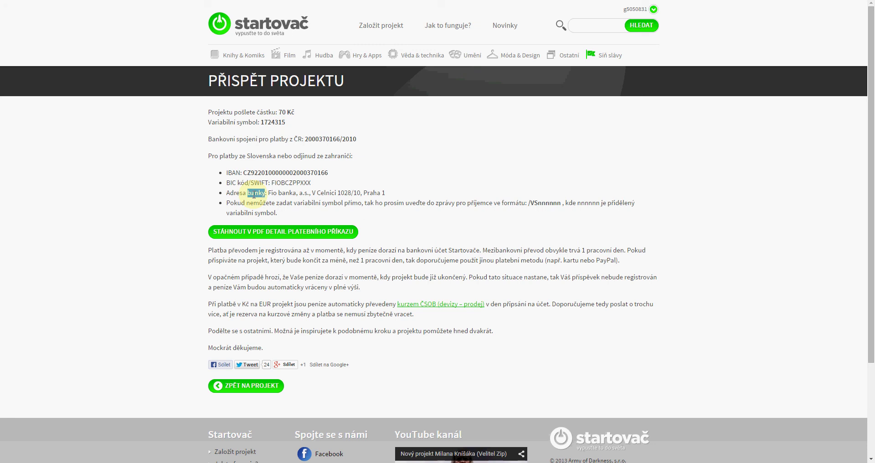
left_click(255, 193)
left_click_drag(270, 194, 385, 191)
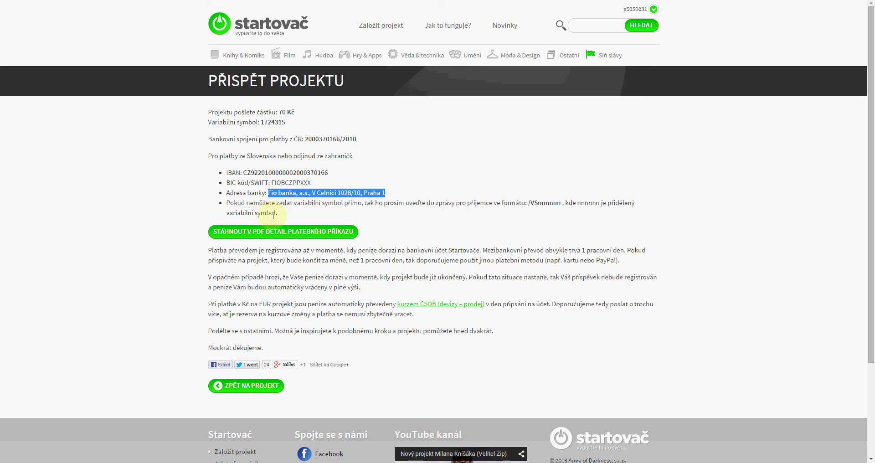
mouse_move(276, 212)
left_mouse_down()
mouse_move(219, 203)
mouse_move(270, 205)
left_mouse_up()
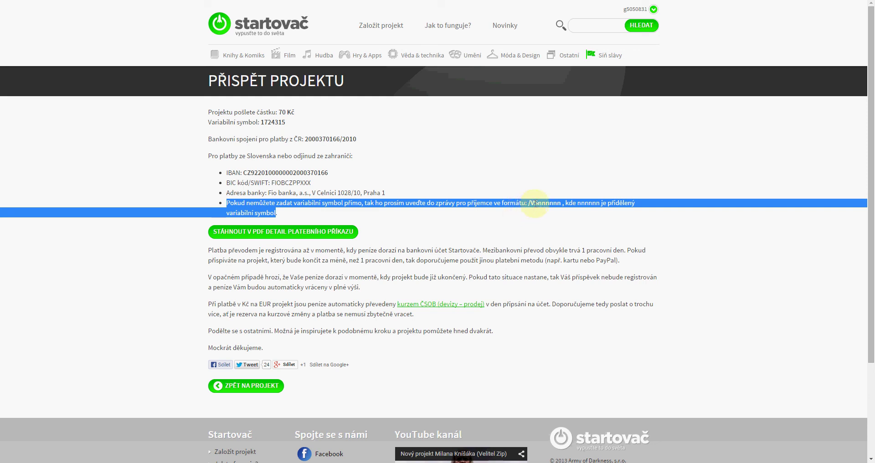
left_click(539, 203)
left_click_drag(527, 204, 532, 203)
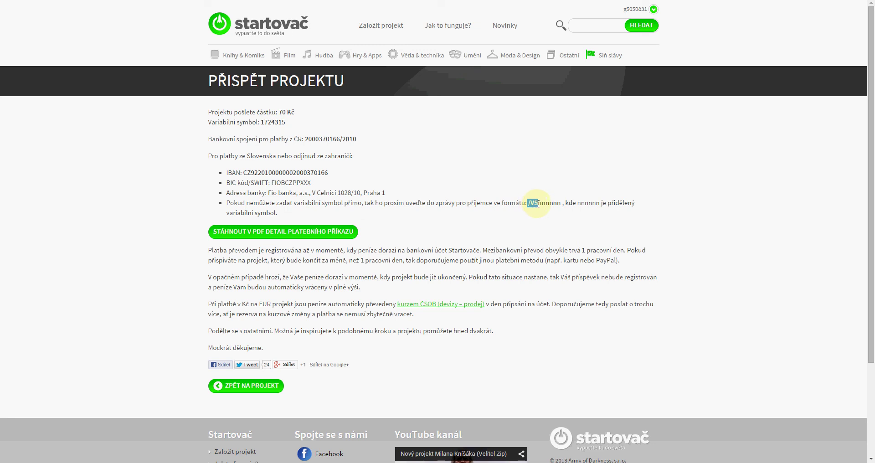
left_click(538, 203)
left_click_drag(539, 203, 557, 201)
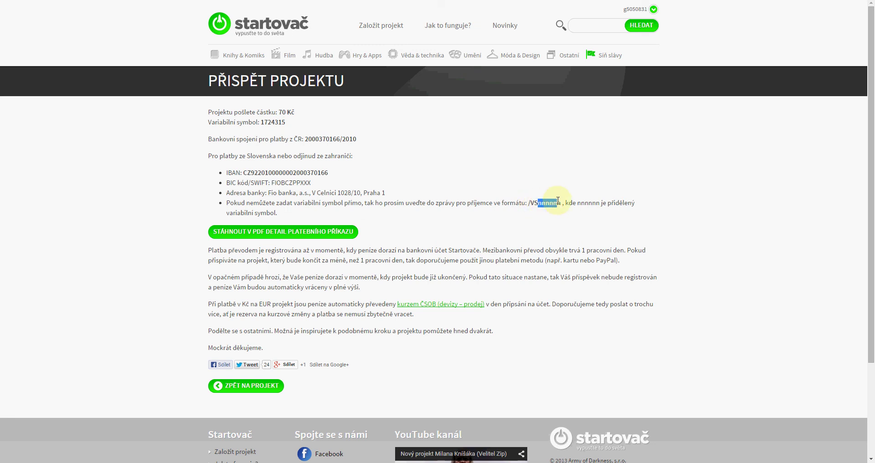
left_click(536, 203)
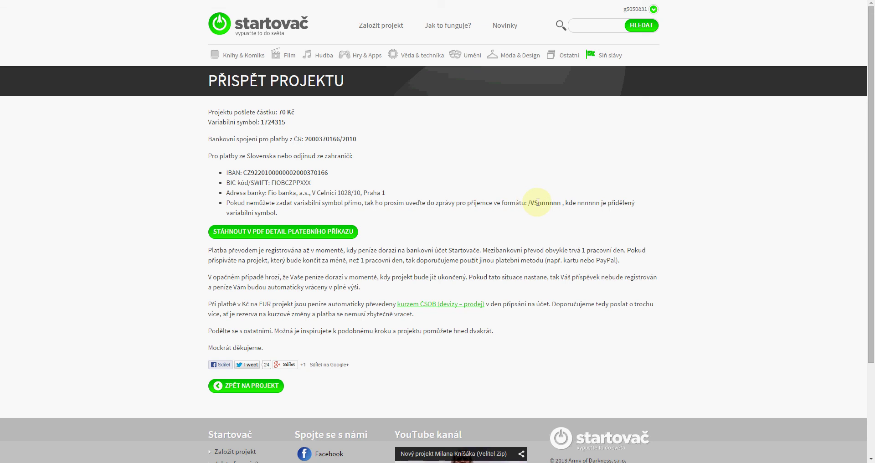
double_click(267, 122)
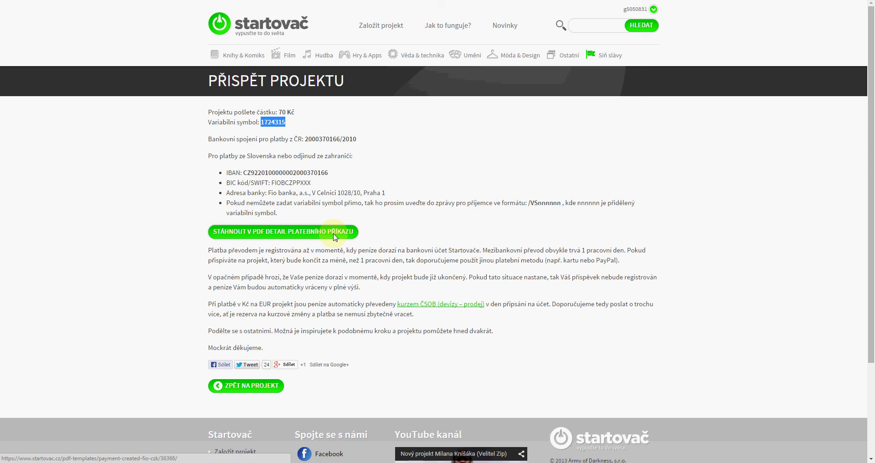
Open the PDF with the payment order details for the bank transfer
left_click(287, 237)
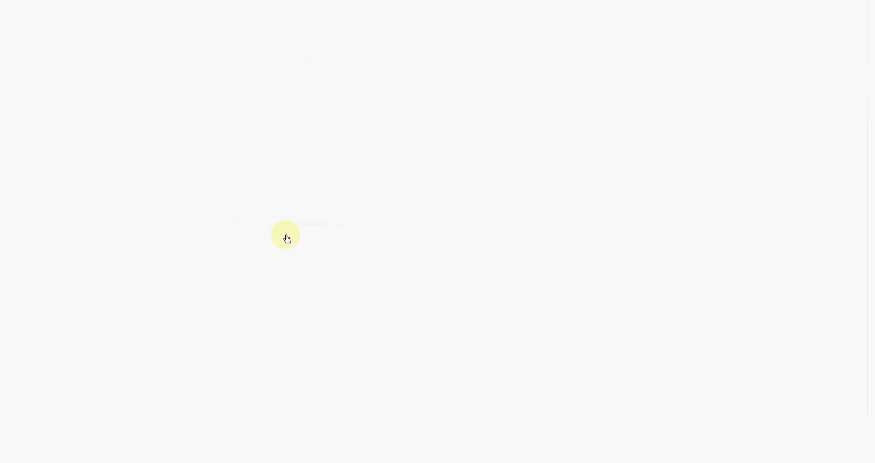